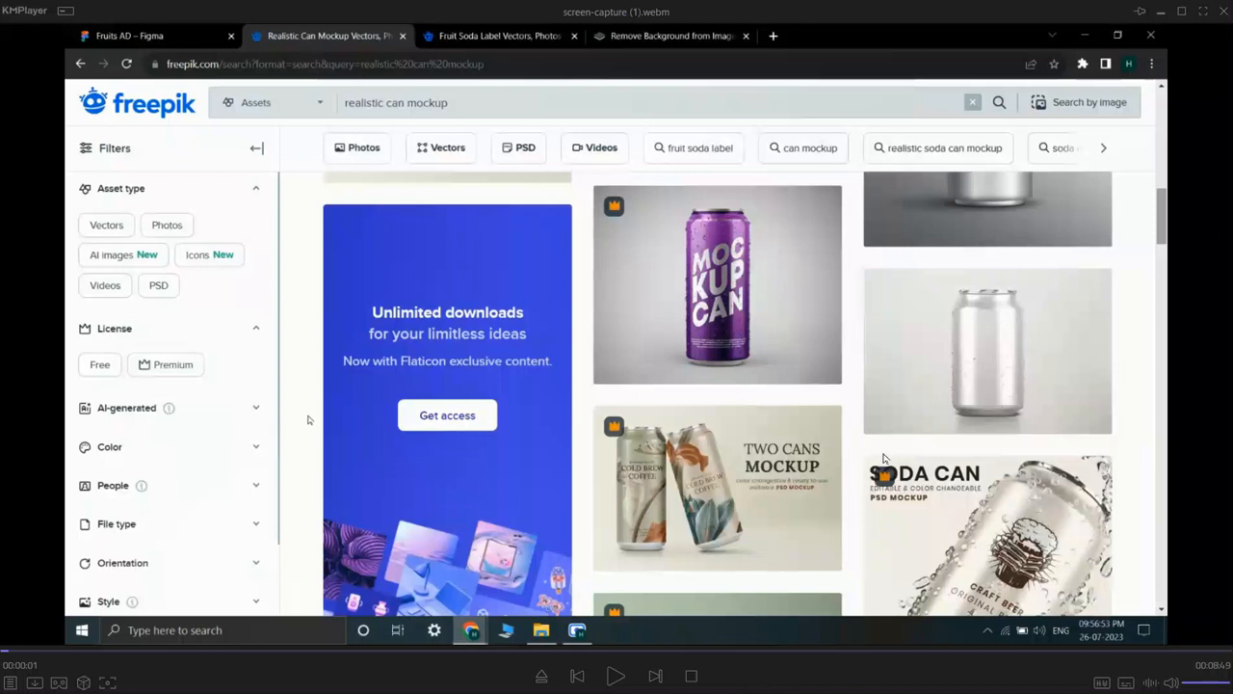
{"action": "key", "text": "space"}
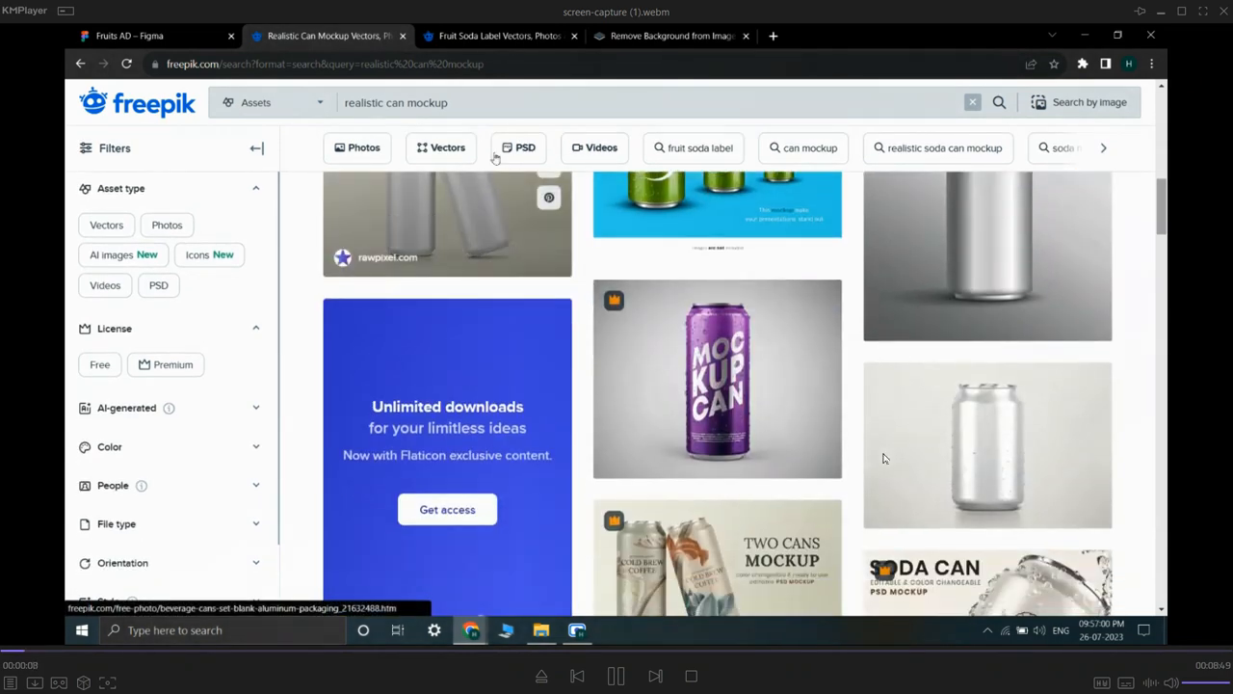
{"action": "key", "text": "space"}
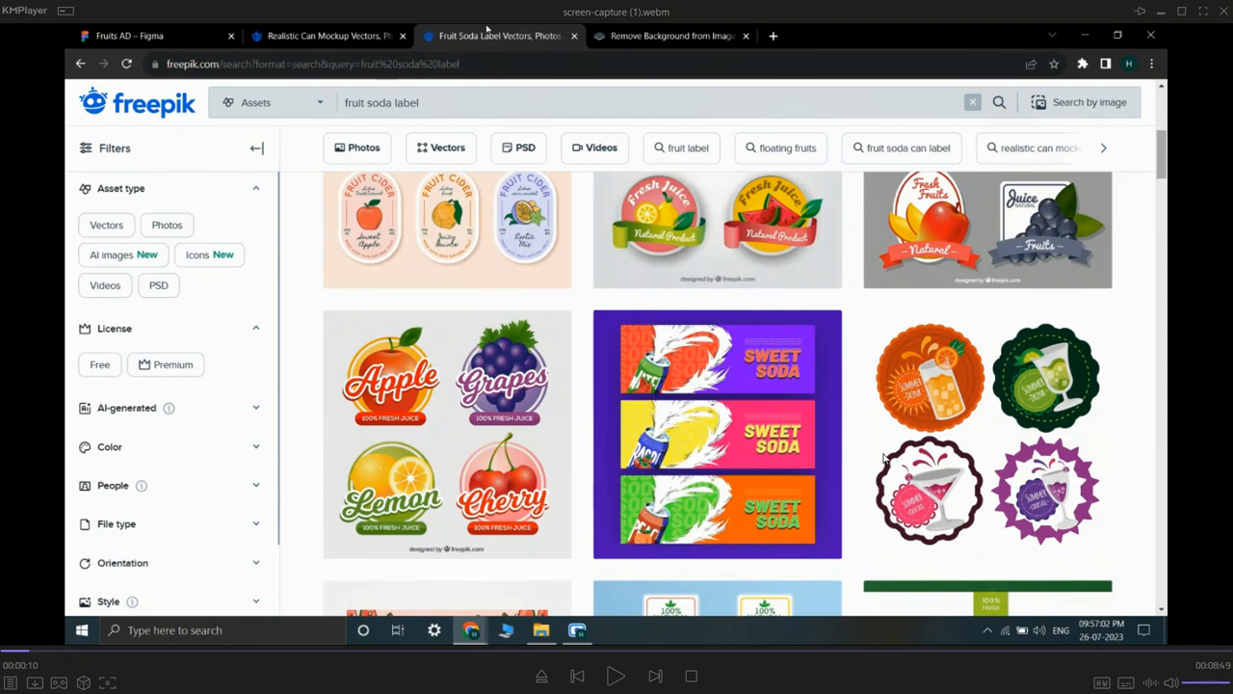
{"action": "key", "text": "space"}
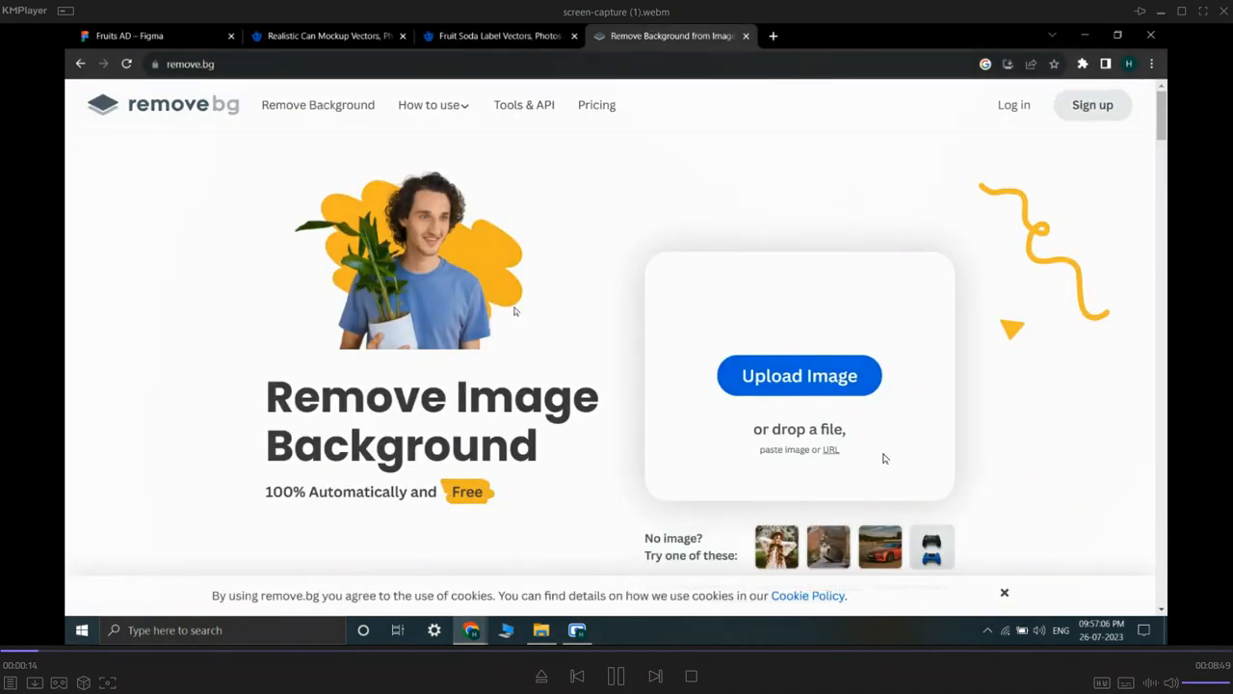
{"action": "key", "text": "space"}
{"action": "key", "text": "space"}
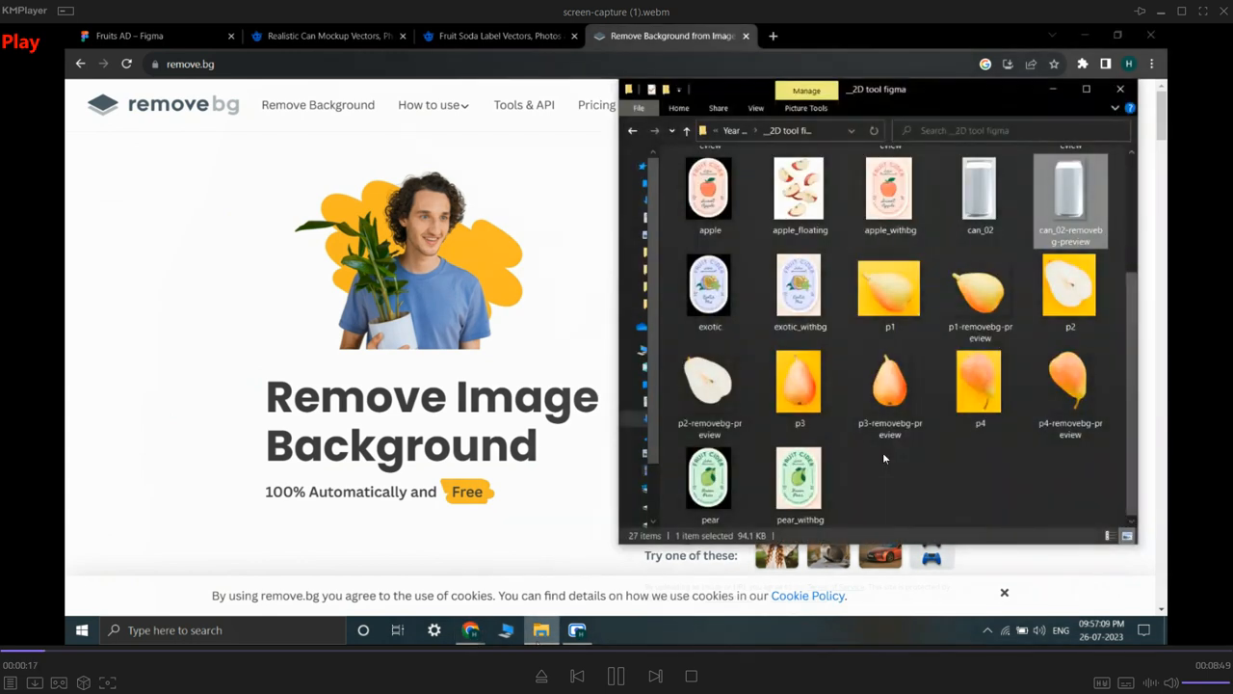
{"action": "key", "text": "space"}
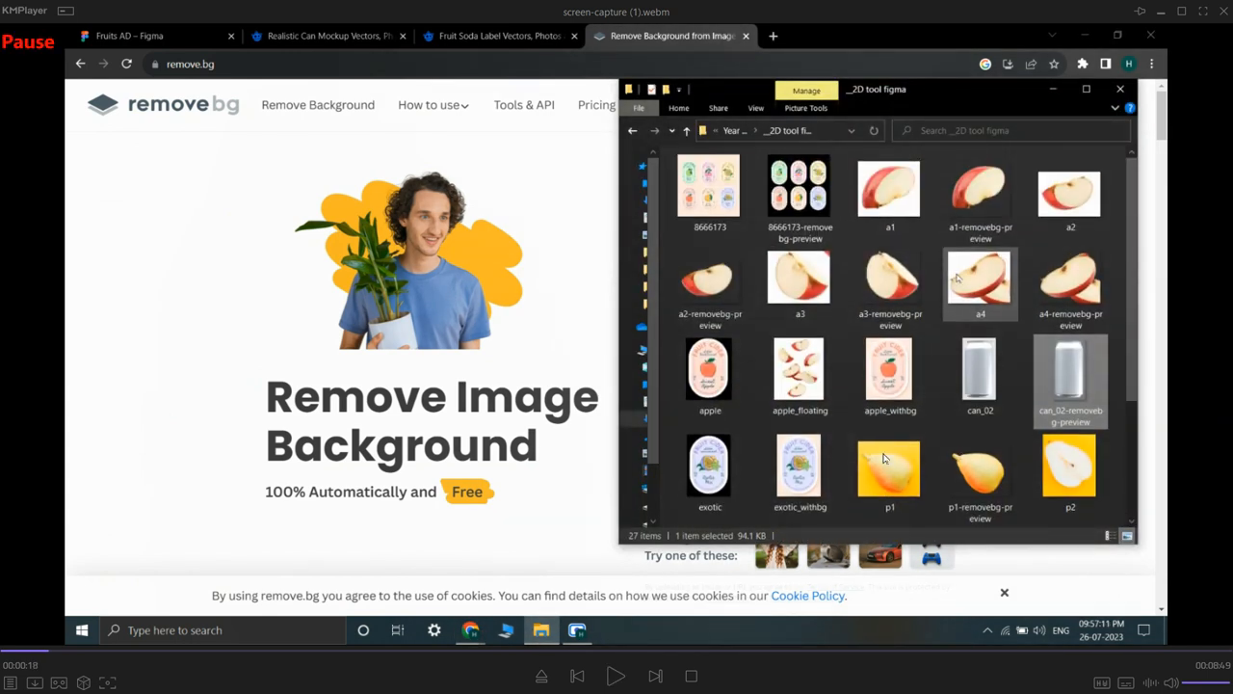
{"action": "key", "text": "space"}
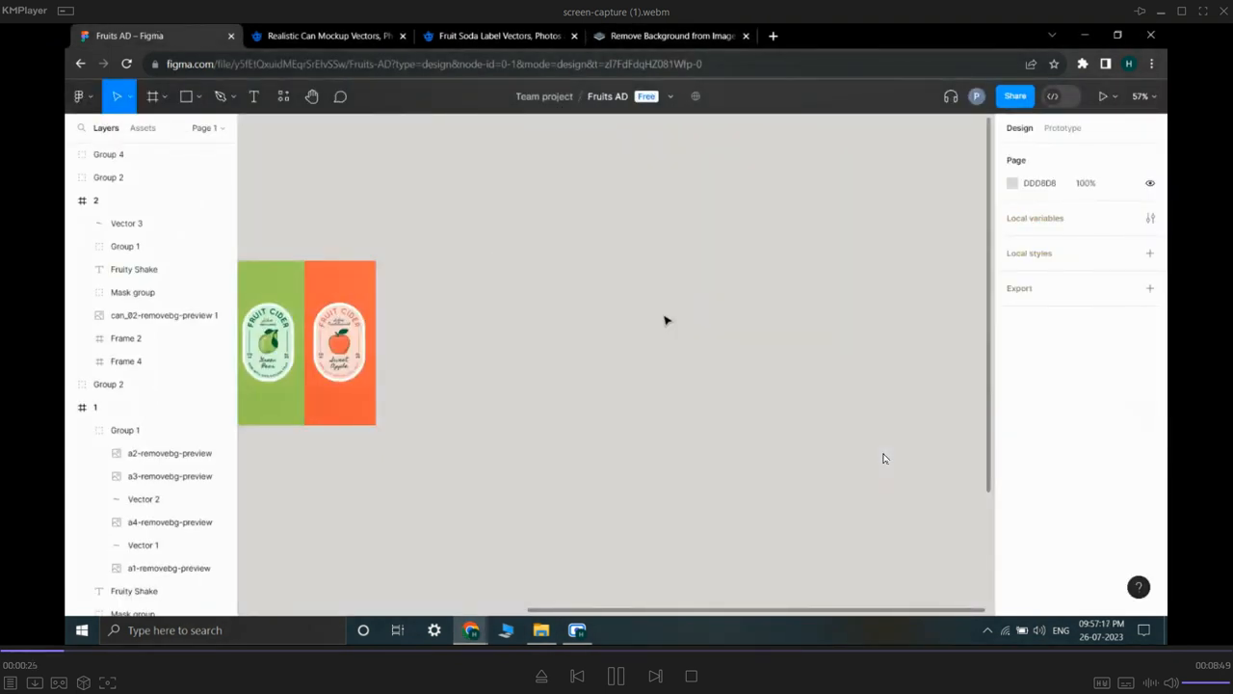
{"action": "key", "text": "space"}
{"action": "key", "text": "space"}
{"action": "key", "text": "space"}
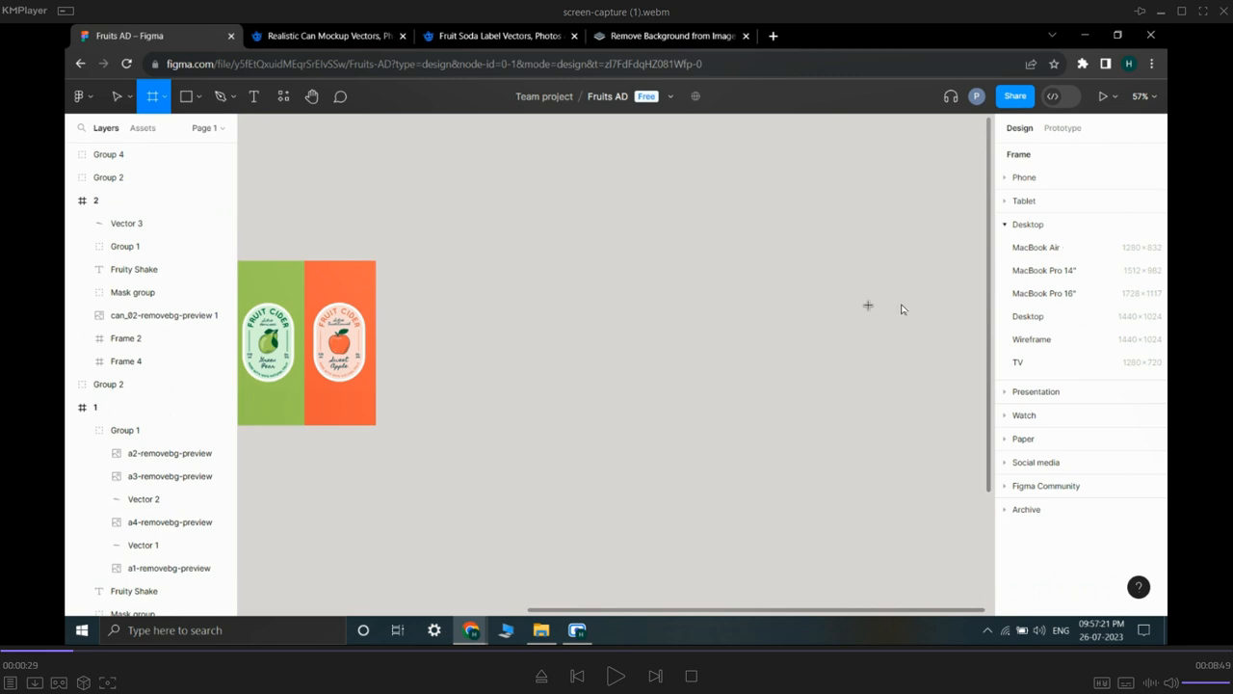
{"action": "left_click", "coordinate": [903, 309]}
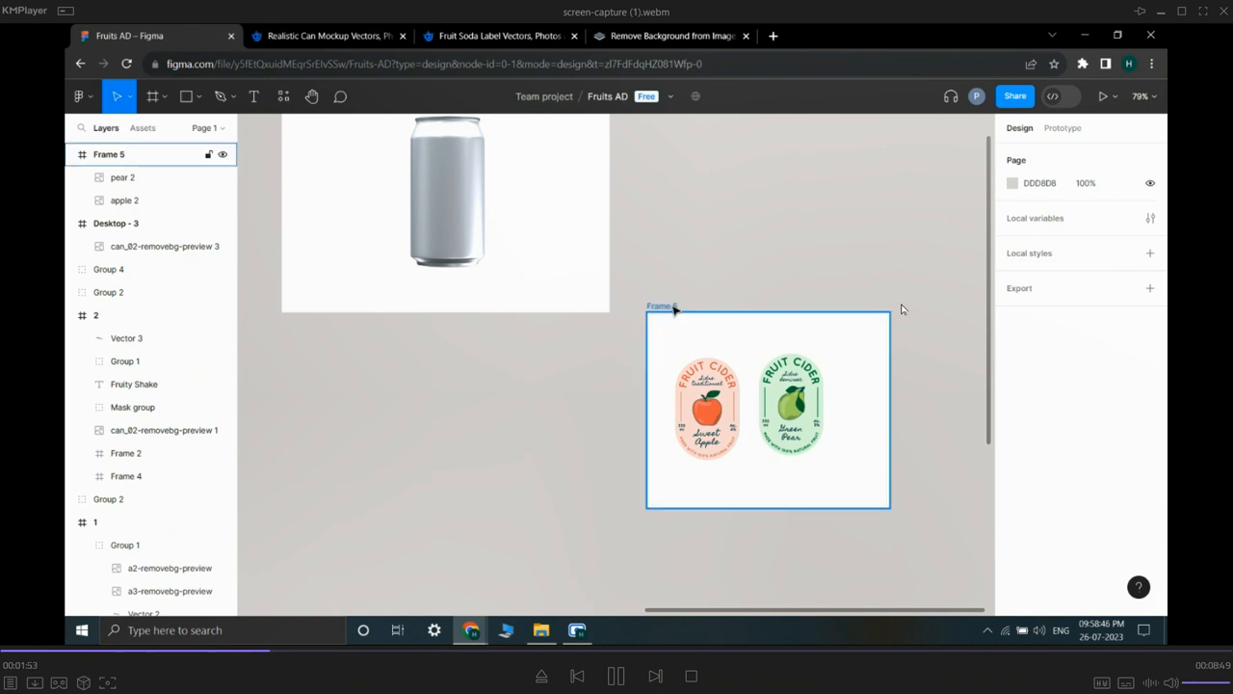
Step: Narrow Frame 5 from both sides around the apple and pear labels to a size of 344 × 345
{"action": "left_click_drag", "start_coordinate": [893, 405], "coordinate": [849, 406]}
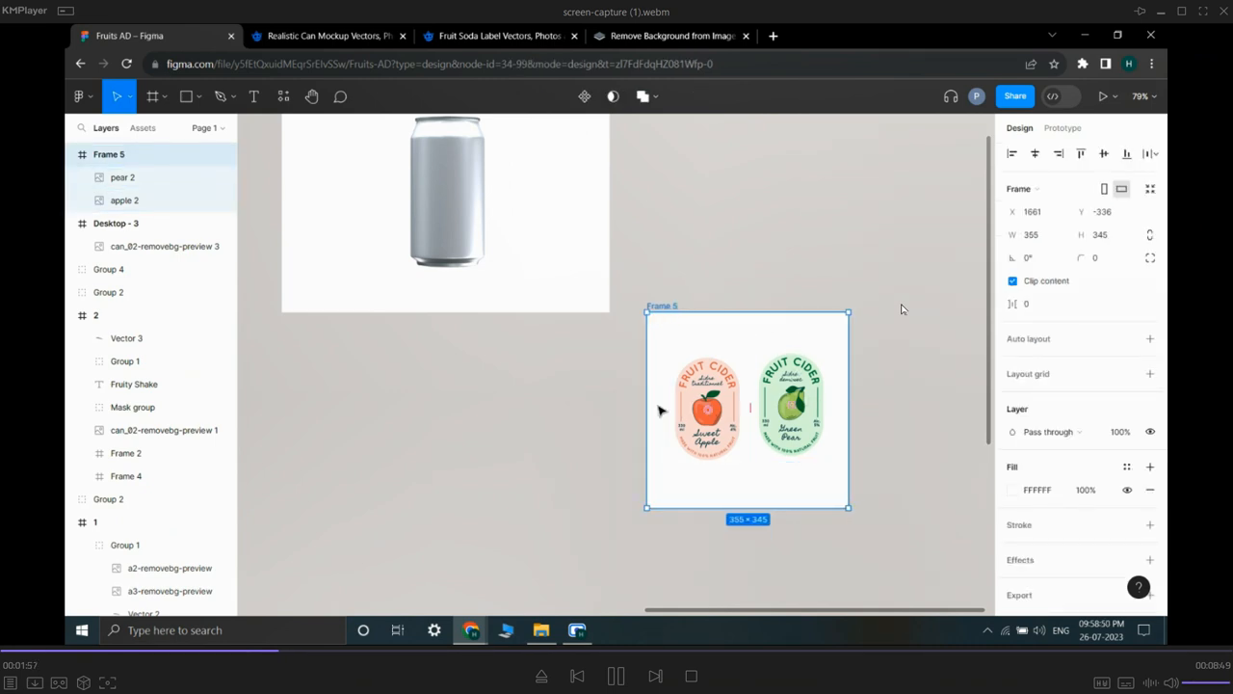
{"action": "left_click_drag", "start_coordinate": [645, 405], "coordinate": [686, 401]}
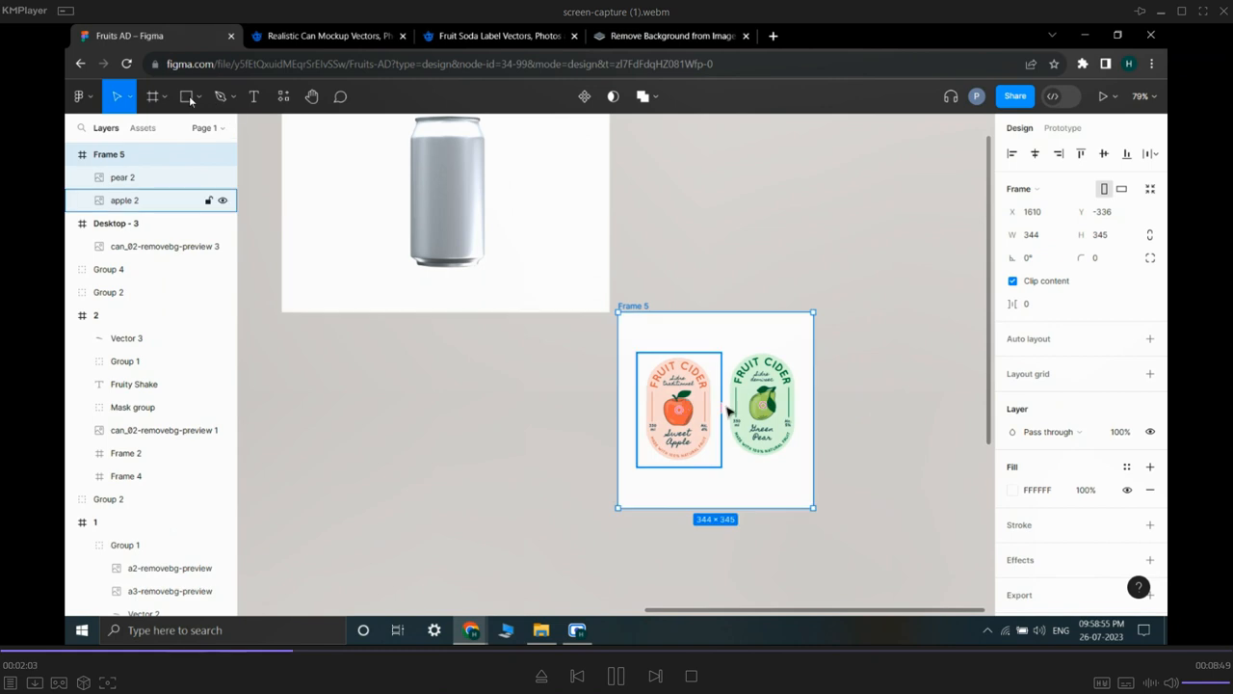
{"action": "left_click", "coordinate": [900, 388]}
{"action": "left_click", "coordinate": [671, 396]}
{"action": "double_click", "coordinate": [657, 395]}
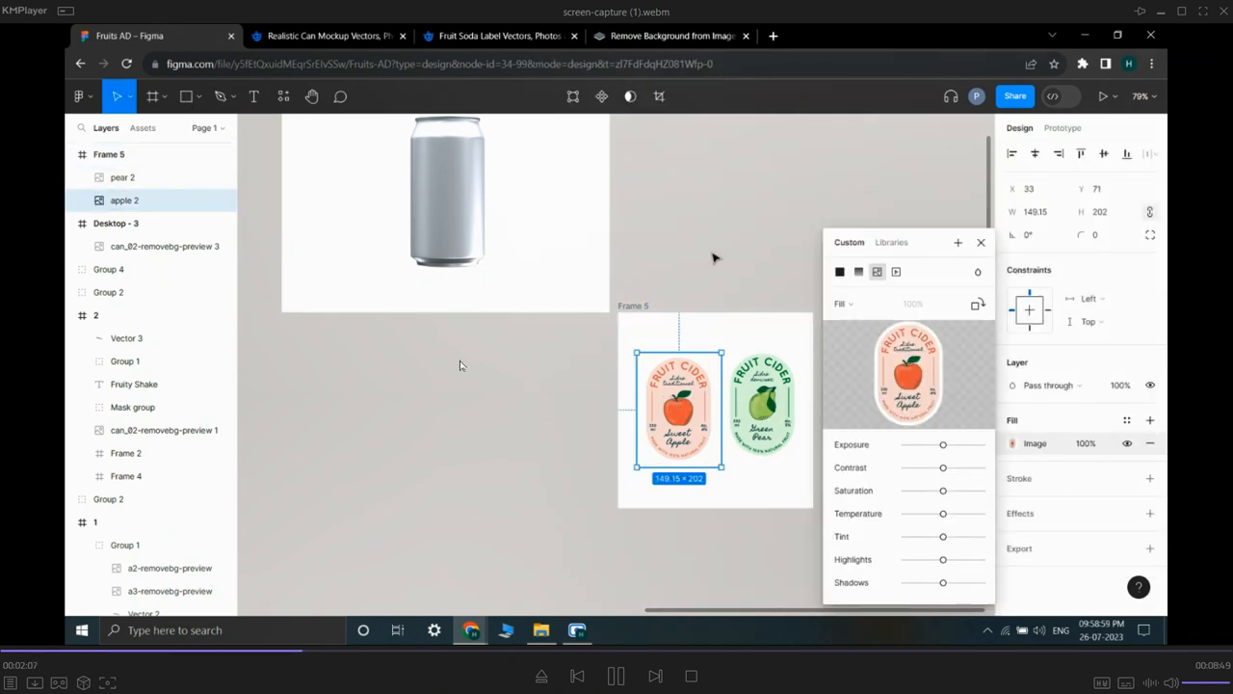
{"action": "left_click", "coordinate": [980, 243]}
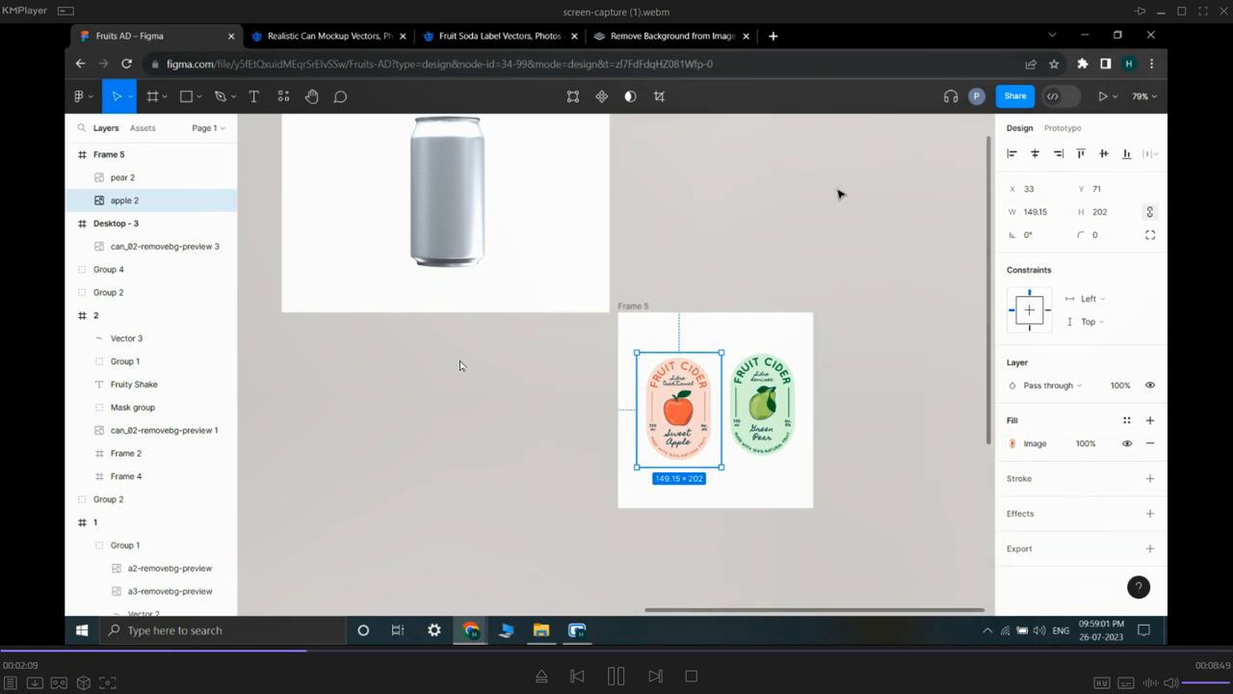
Step: Draw a 182 × 345 rectangle over the apple label's side of Frame 5 and send it behind the labels
{"action": "left_click", "coordinate": [735, 187]}
{"action": "left_click", "coordinate": [189, 96]}
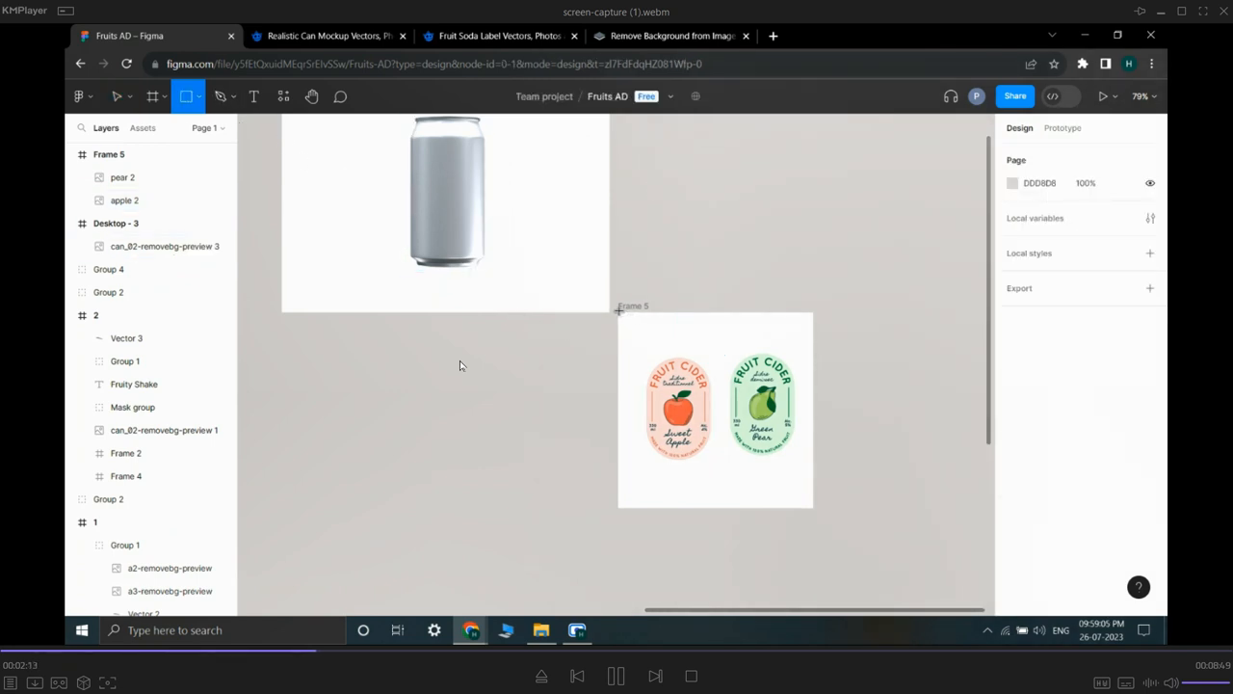
{"action": "left_click_drag", "start_coordinate": [618, 311], "coordinate": [722, 512]}
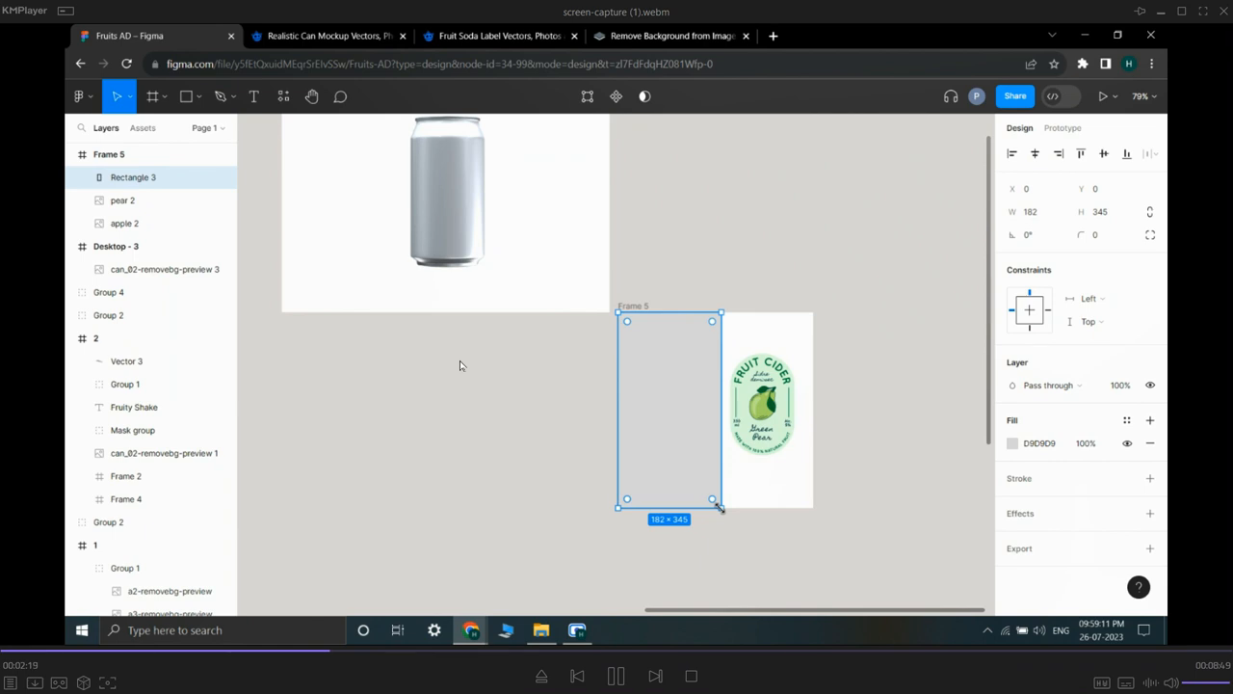
{"action": "key", "text": "ctrl+shift+bracketleft"}
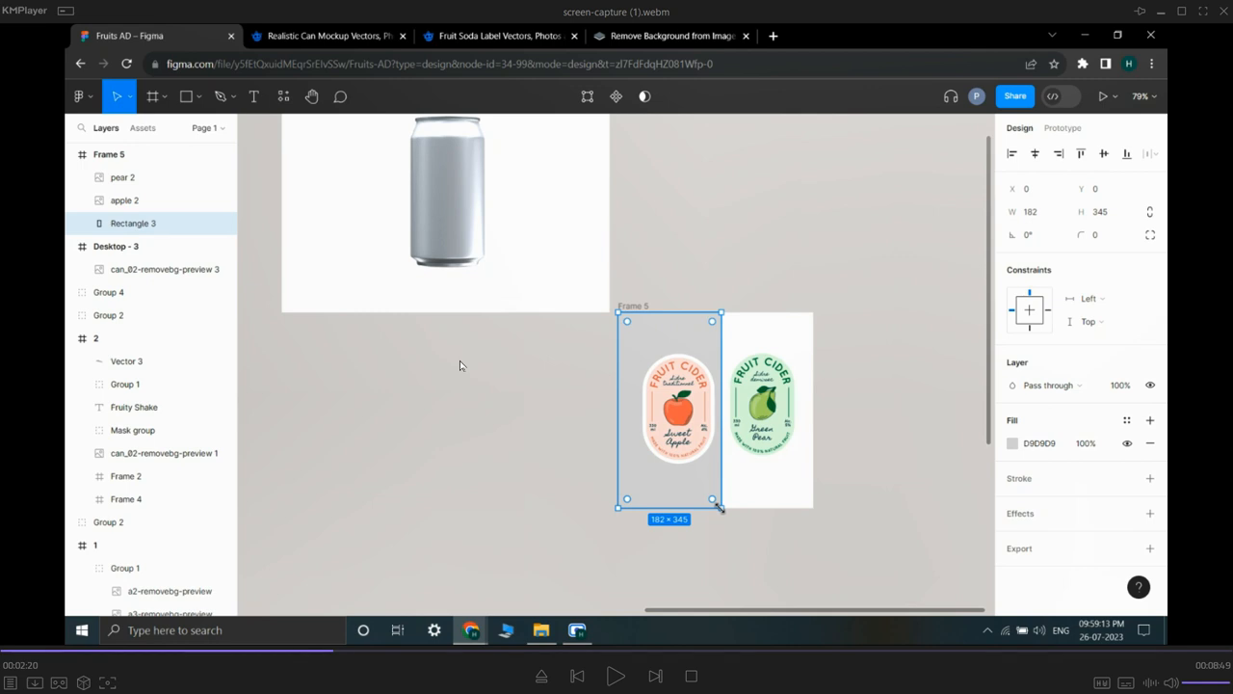
{"action": "key", "text": "space"}
{"action": "key", "text": "space"}
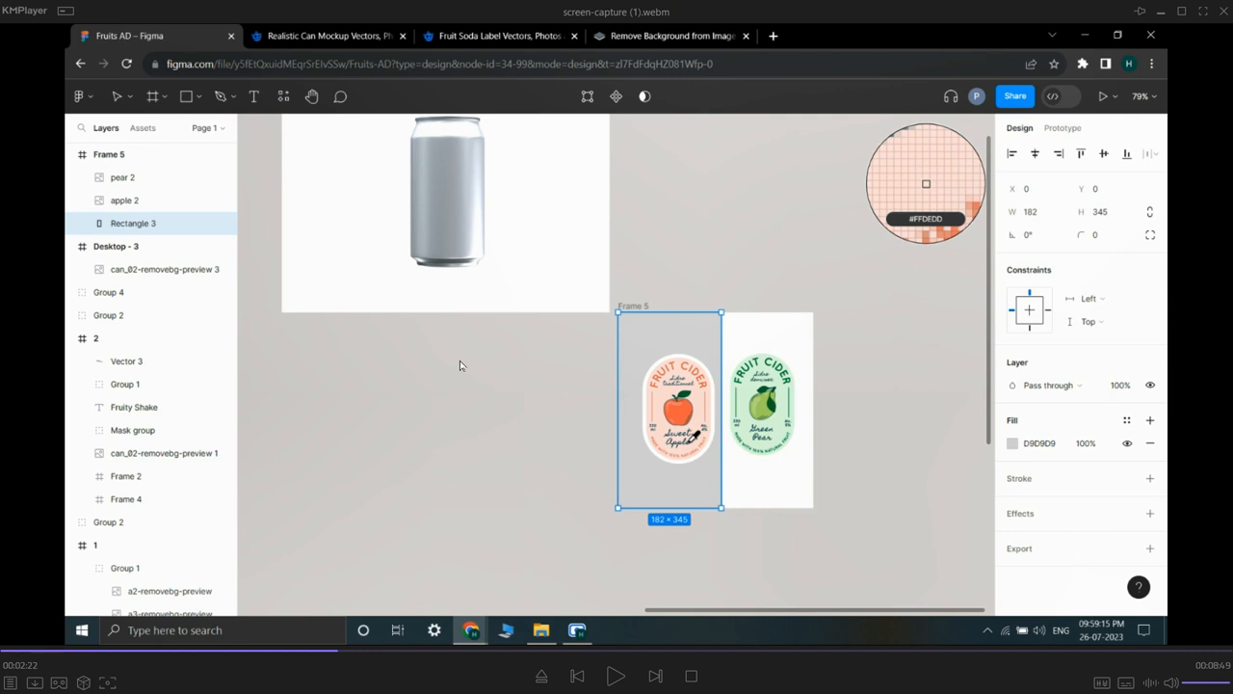
{"action": "key", "text": "space"}
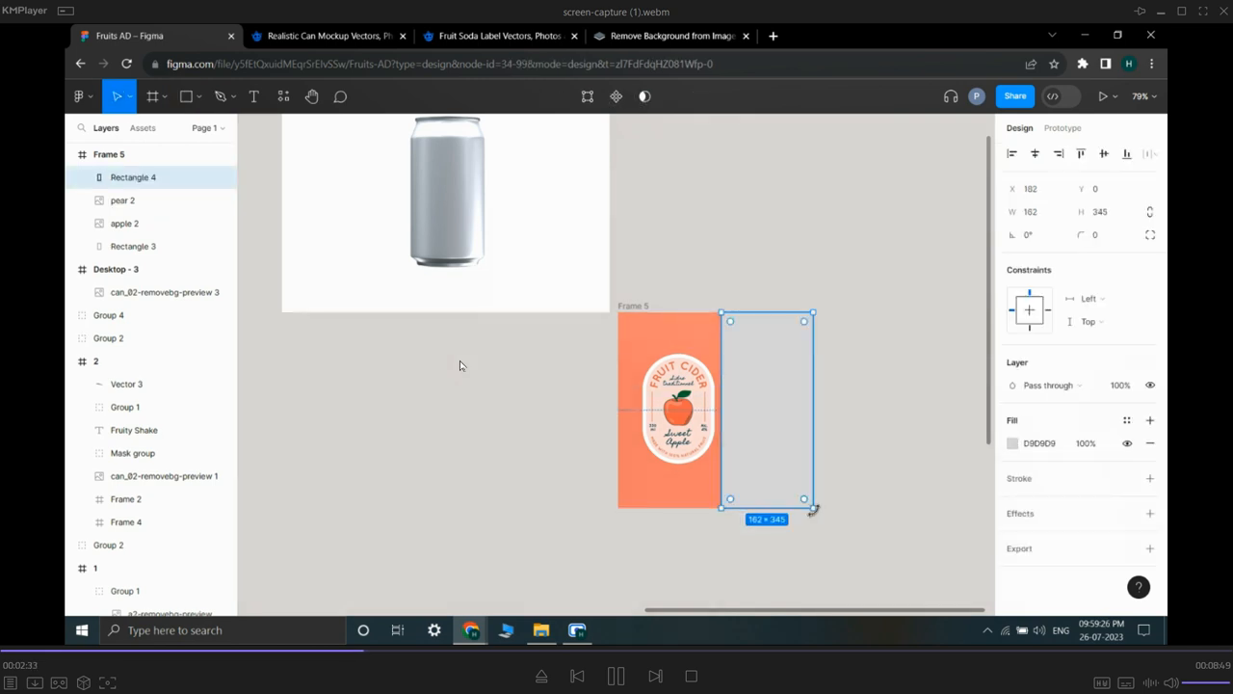
{"action": "key", "text": "Right"}
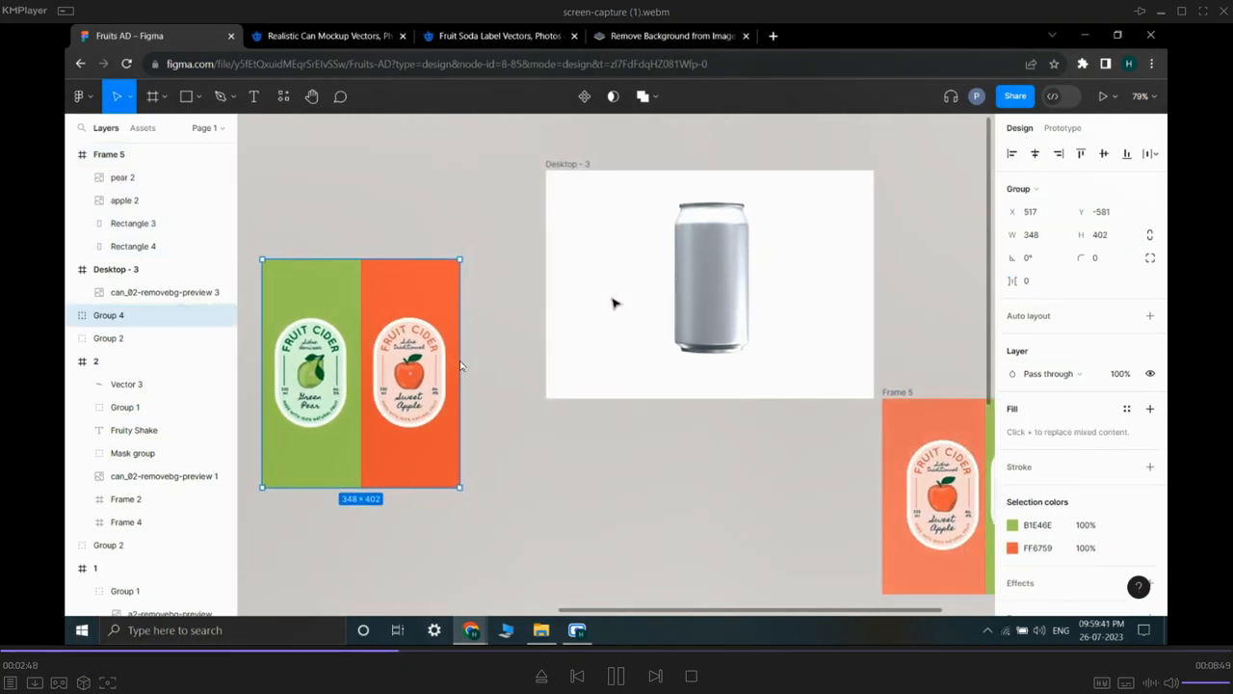
{"action": "key", "text": "Right"}
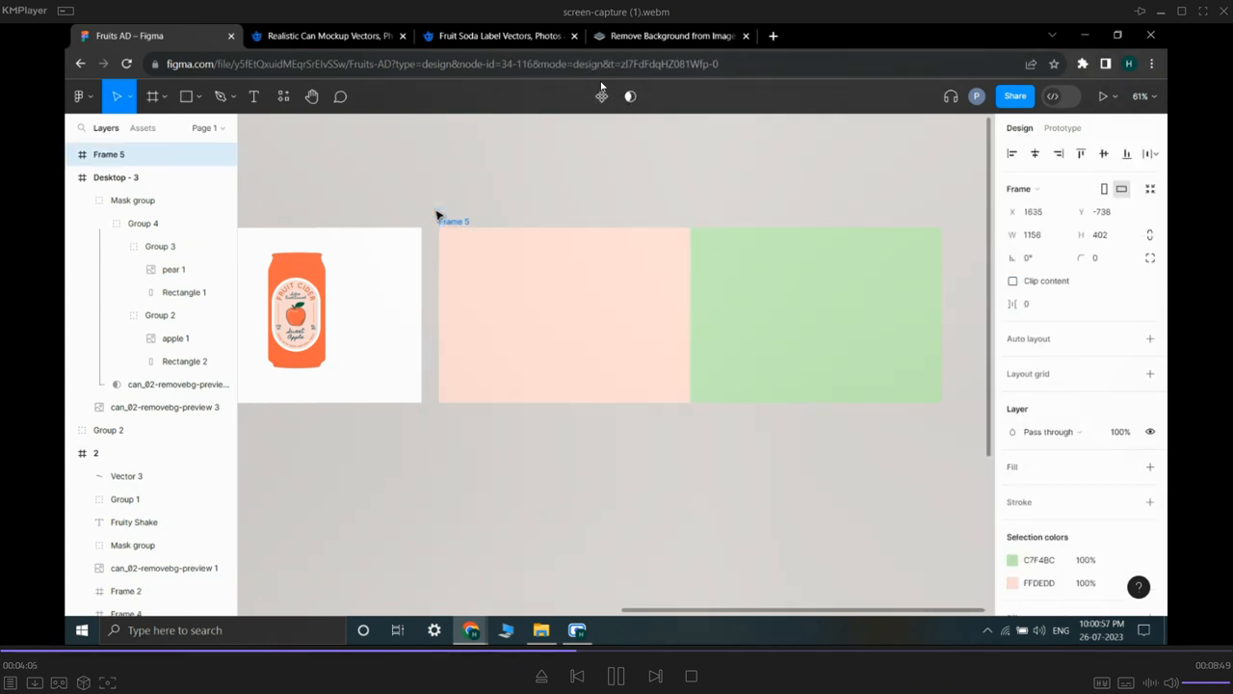
{"action": "key", "text": "space"}
{"action": "left_click", "coordinate": [752, 379]}
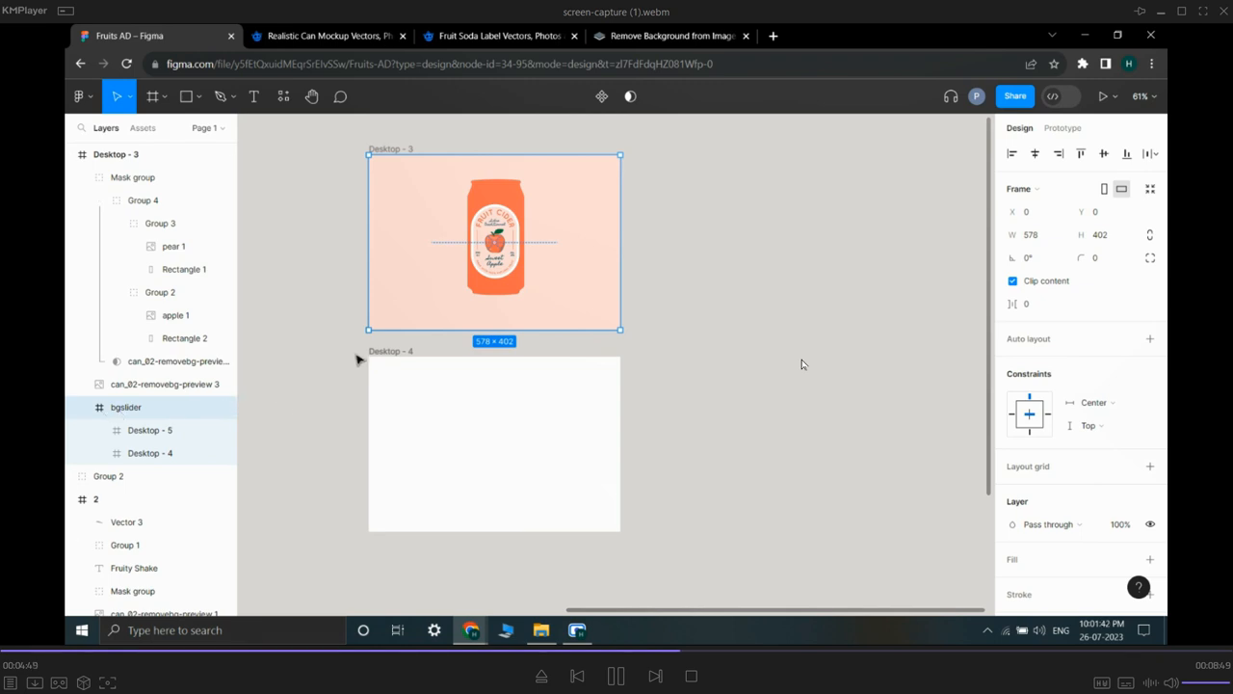
Step: Duplicate the bgslider frame from Desktop - 3 into Desktop - 4, placing the copy at X 0, Y 0
{"action": "key", "text": "ctrl+d"}
{"action": "left_click_drag", "start_coordinate": [587, 301], "coordinate": [587, 500]}
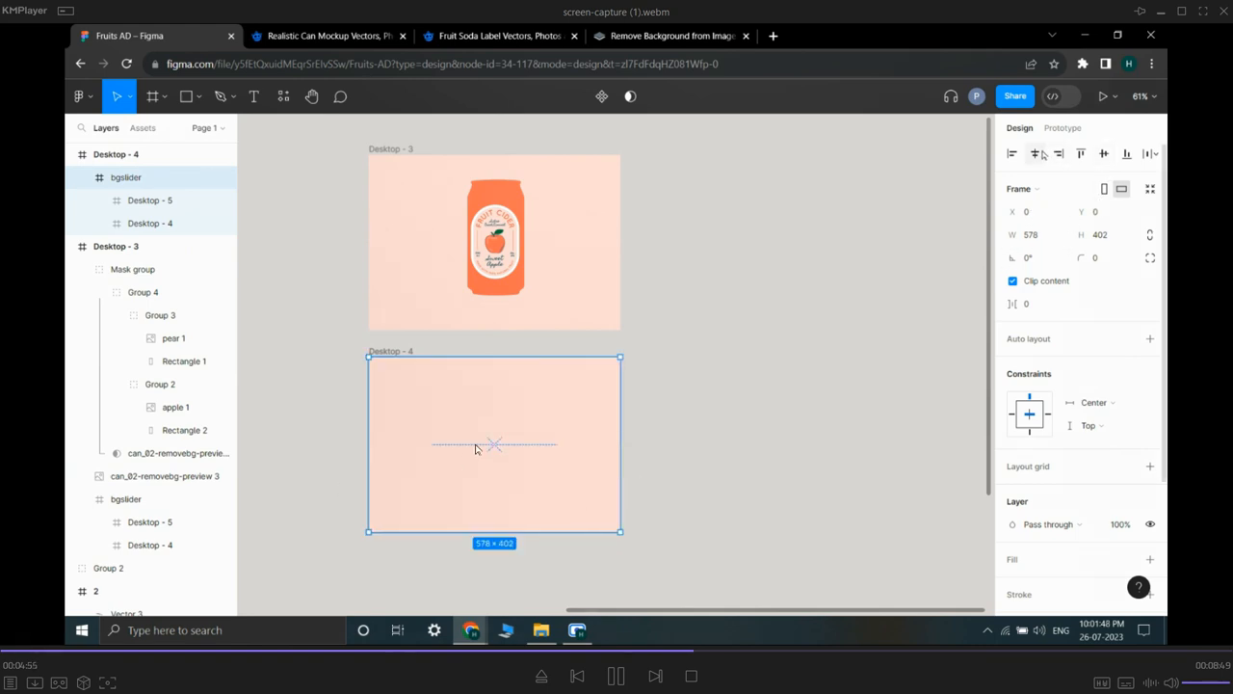
Step: Shift both nested frames of the copied bgslider left until the green one covers nearly all of Desktop - 4
{"action": "key", "text": "Return"}
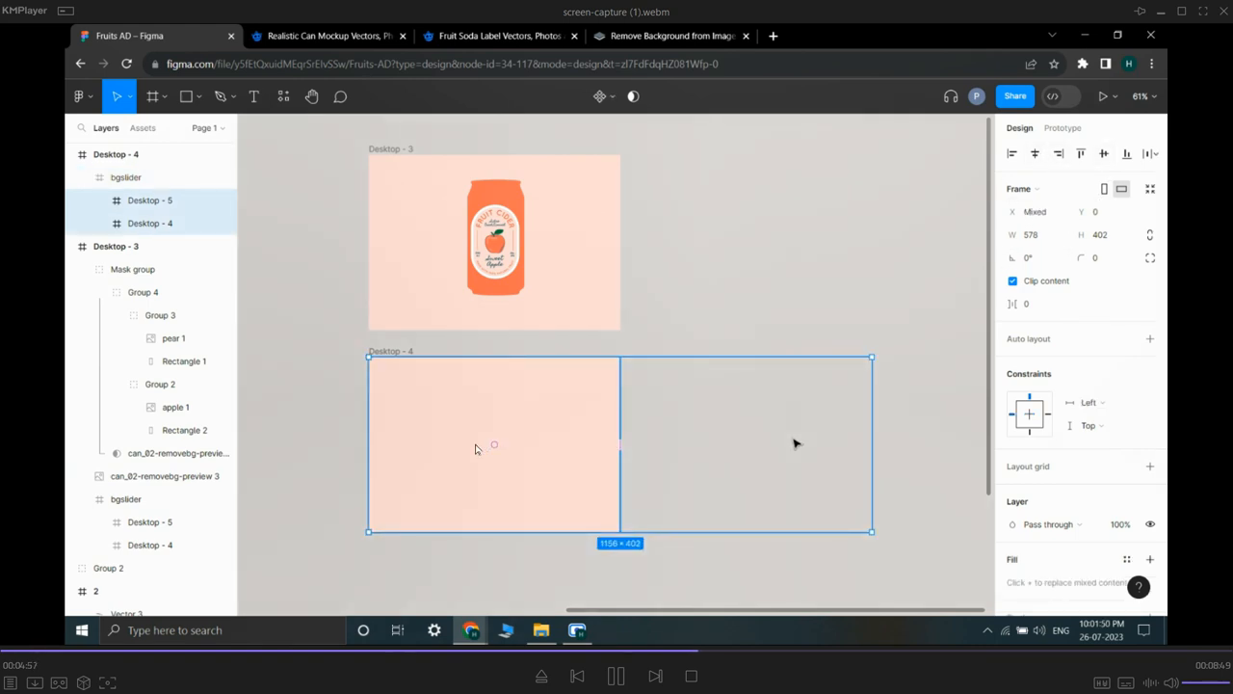
{"action": "key", "text": "shift+Left"}
{"action": "key", "text": "shift+Left"}
{"action": "key", "text": "shift+Left"}
{"action": "key", "text": "shift+Left"}
{"action": "key", "text": "shift+Left"}
{"action": "key", "text": "shift+Left"}
{"action": "key", "text": "shift+Left"}
{"action": "key", "text": "shift+Left"}
{"action": "key", "text": "shift+Left"}
{"action": "key", "text": "shift+Left"}
{"action": "key", "text": "shift+Left"}
{"action": "key", "text": "shift+Left"}
{"action": "key", "text": "shift+Left"}
{"action": "key", "text": "shift+Left"}
{"action": "key", "text": "shift+Left"}
{"action": "key", "text": "shift+Left"}
{"action": "key", "text": "shift+Left"}
{"action": "key", "text": "shift+Left"}
{"action": "key", "text": "shift+Left"}
{"action": "key", "text": "shift+Left"}
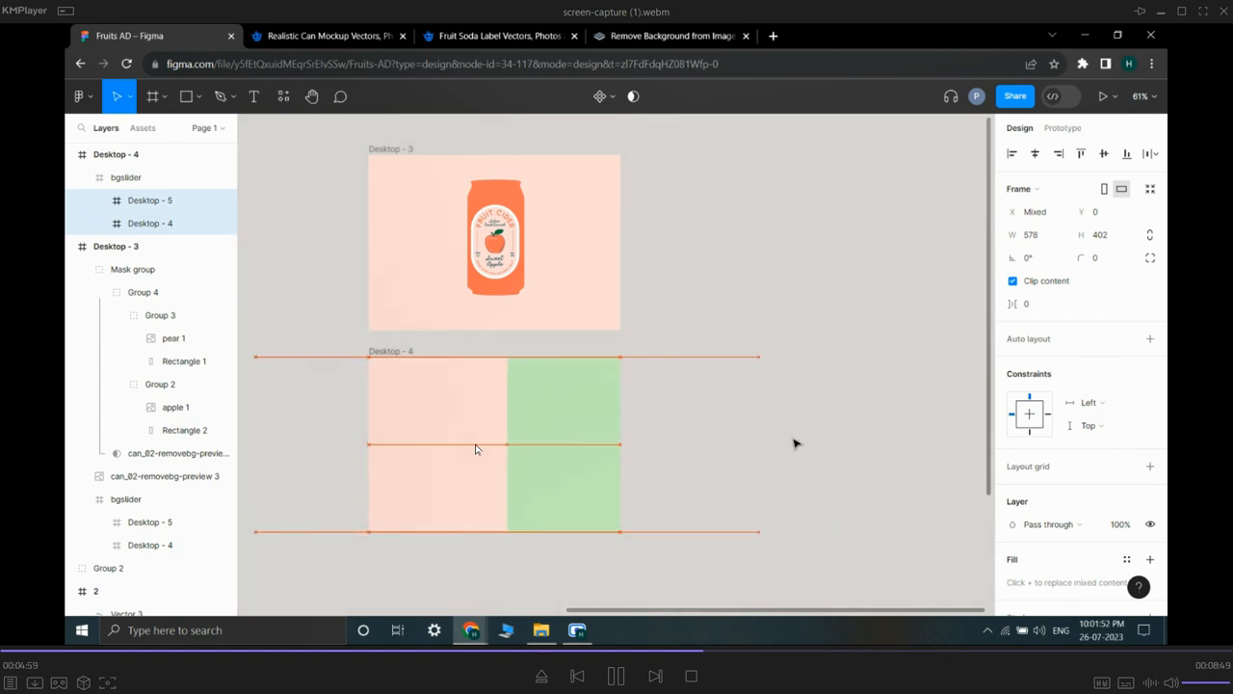
{"action": "key", "text": "shift+Left"}
{"action": "key", "text": "shift+Left"}
{"action": "key", "text": "shift+Left"}
{"action": "key", "text": "shift+Left"}
{"action": "key", "text": "shift+Left"}
{"action": "key", "text": "shift+Left"}
{"action": "key", "text": "shift+Left"}
{"action": "key", "text": "shift+Left"}
{"action": "key", "text": "shift+Left"}
{"action": "key", "text": "shift+Left"}
{"action": "key", "text": "shift+Left"}
{"action": "key", "text": "shift+Left"}
{"action": "key", "text": "shift+Left"}
{"action": "key", "text": "shift+Left"}
{"action": "key", "text": "shift+Left"}
{"action": "key", "text": "shift+Left"}
{"action": "key", "text": "shift+Left"}
{"action": "key", "text": "shift+Left"}
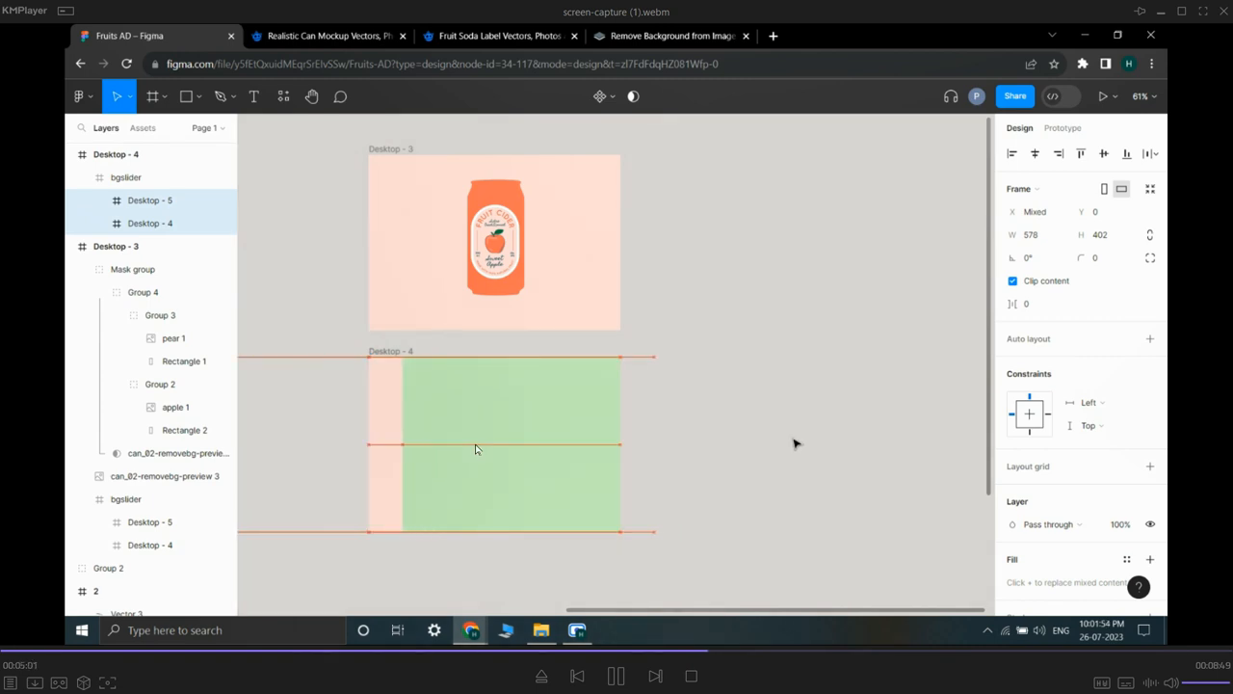
{"action": "key", "text": "shift+Left"}
{"action": "key", "text": "shift+Left"}
{"action": "key", "text": "shift+Left"}
{"action": "key", "text": "shift+Left"}
{"action": "key", "text": "shift+Left"}
{"action": "key", "text": "shift+Left"}
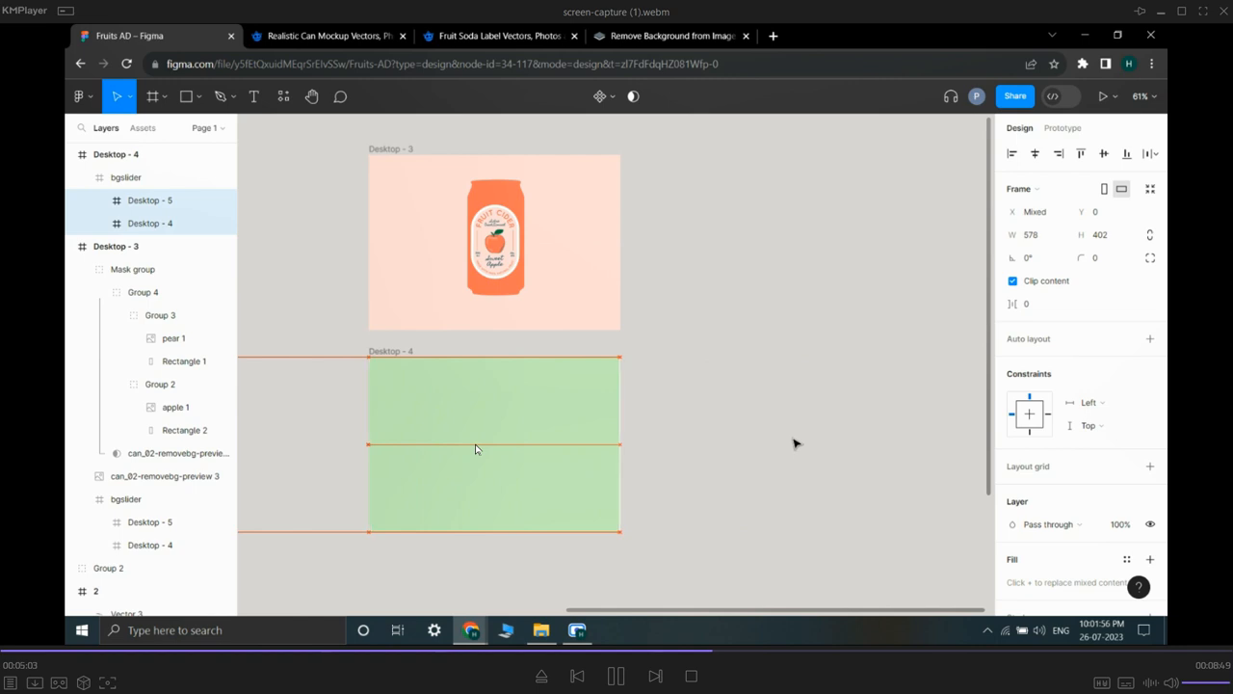
{"action": "key", "text": "shift+Right"}
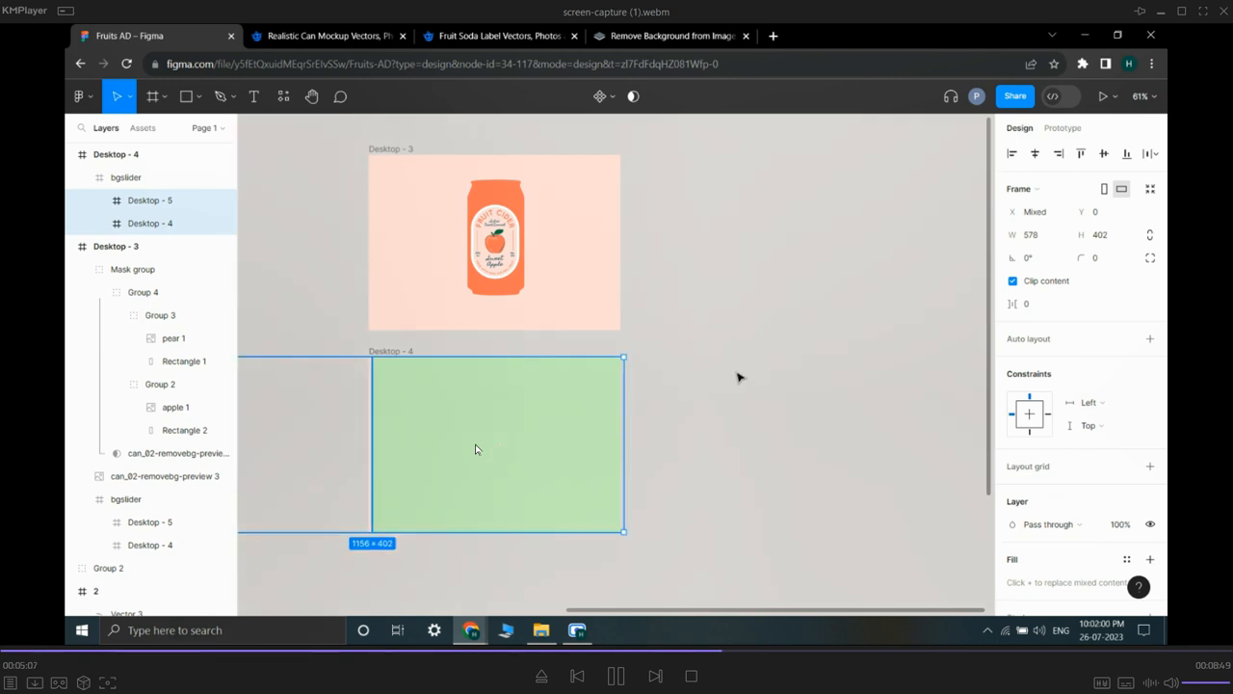
{"action": "scroll", "coordinate": [475, 449], "scroll_direction": "up", "scroll_amount": 3}
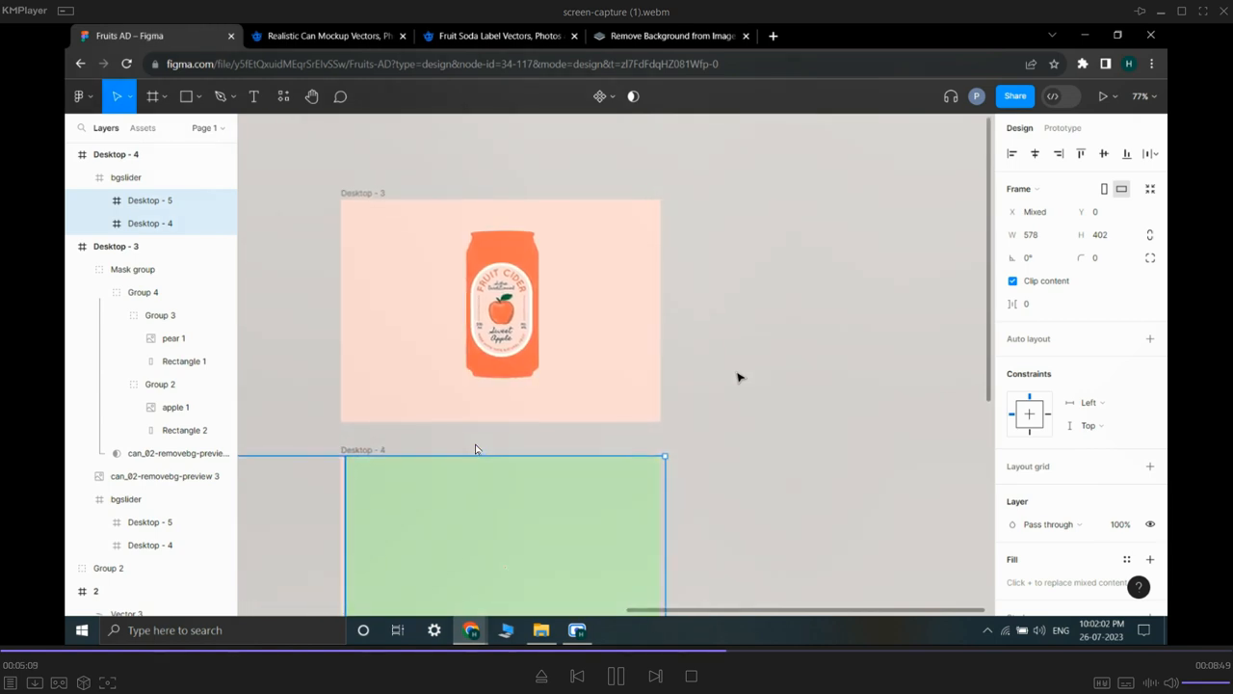
{"action": "left_click", "coordinate": [475, 448]}
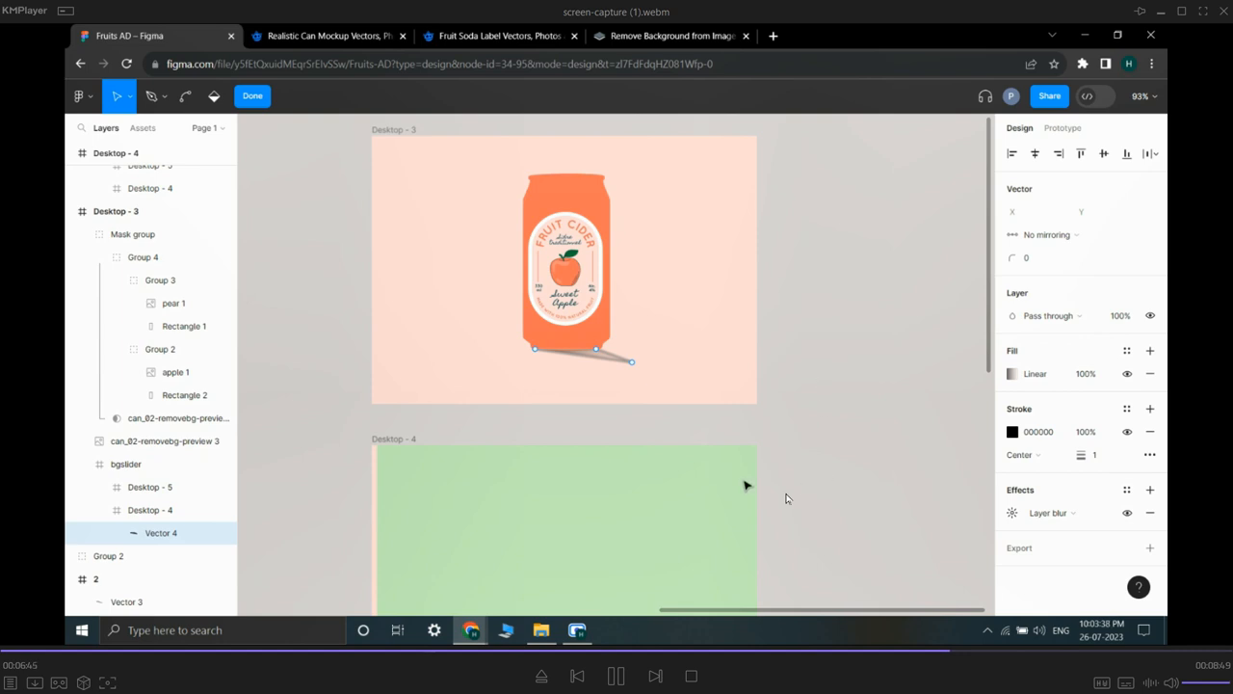
{"action": "key", "text": "Right"}
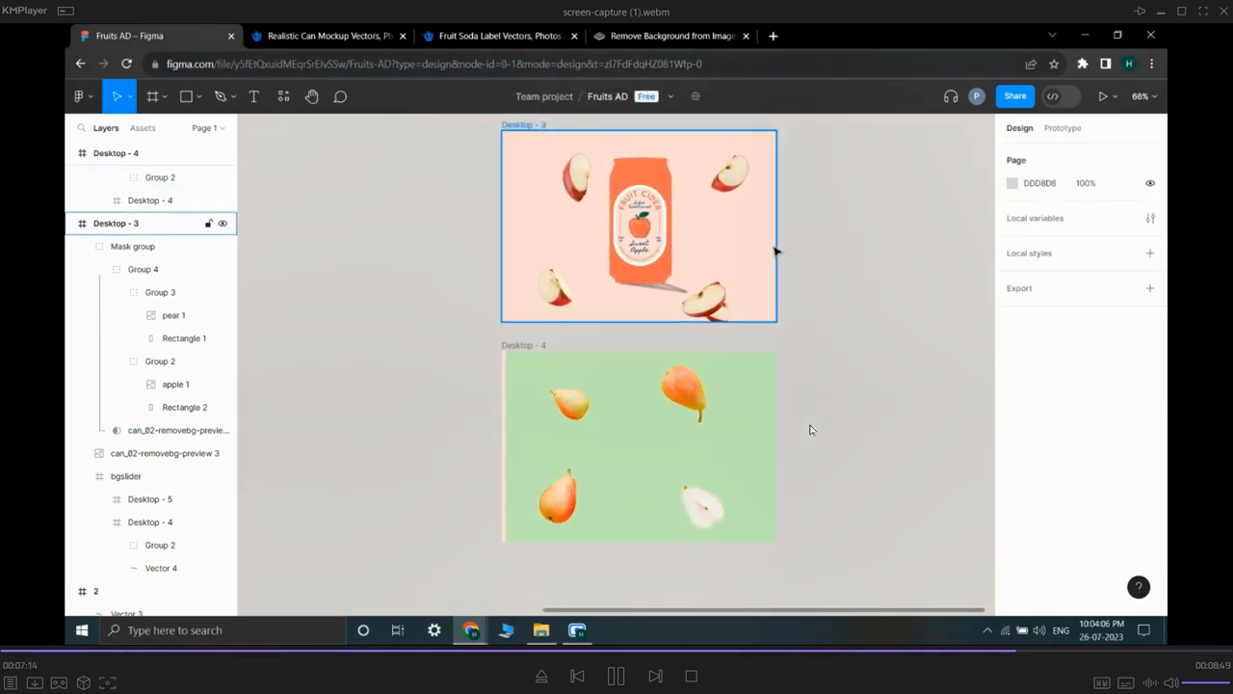
{"action": "key", "text": "space"}
{"action": "key", "text": "space"}
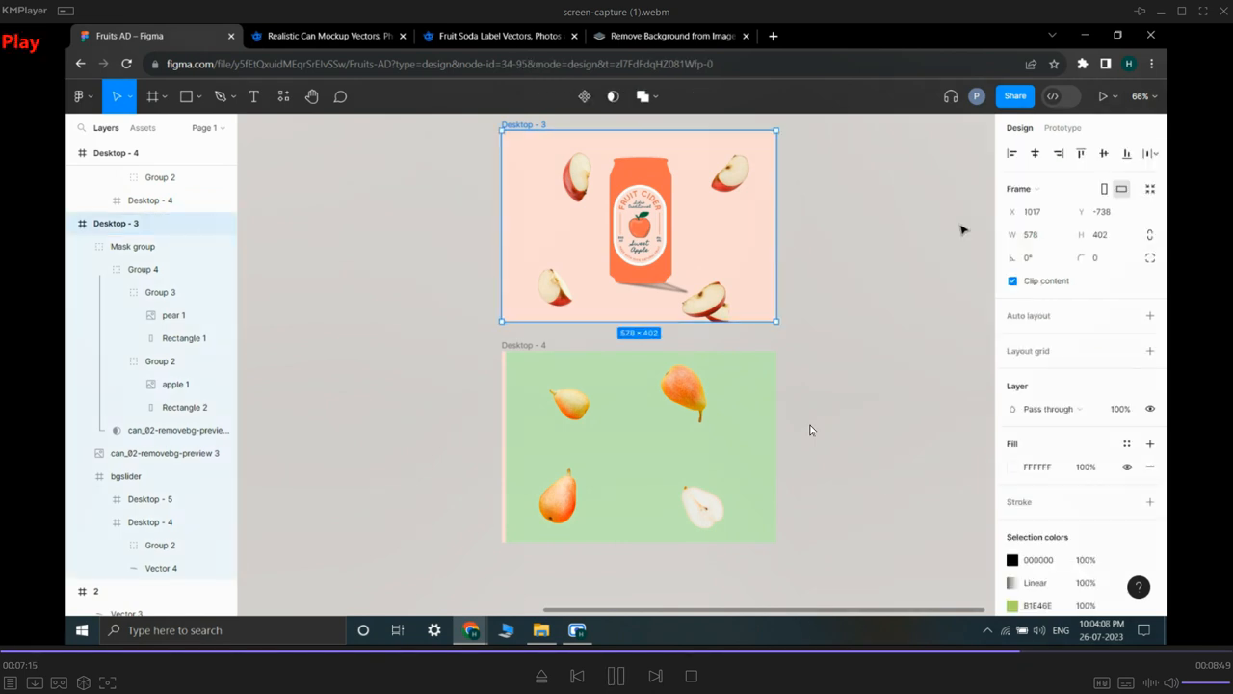
{"action": "key", "text": "space"}
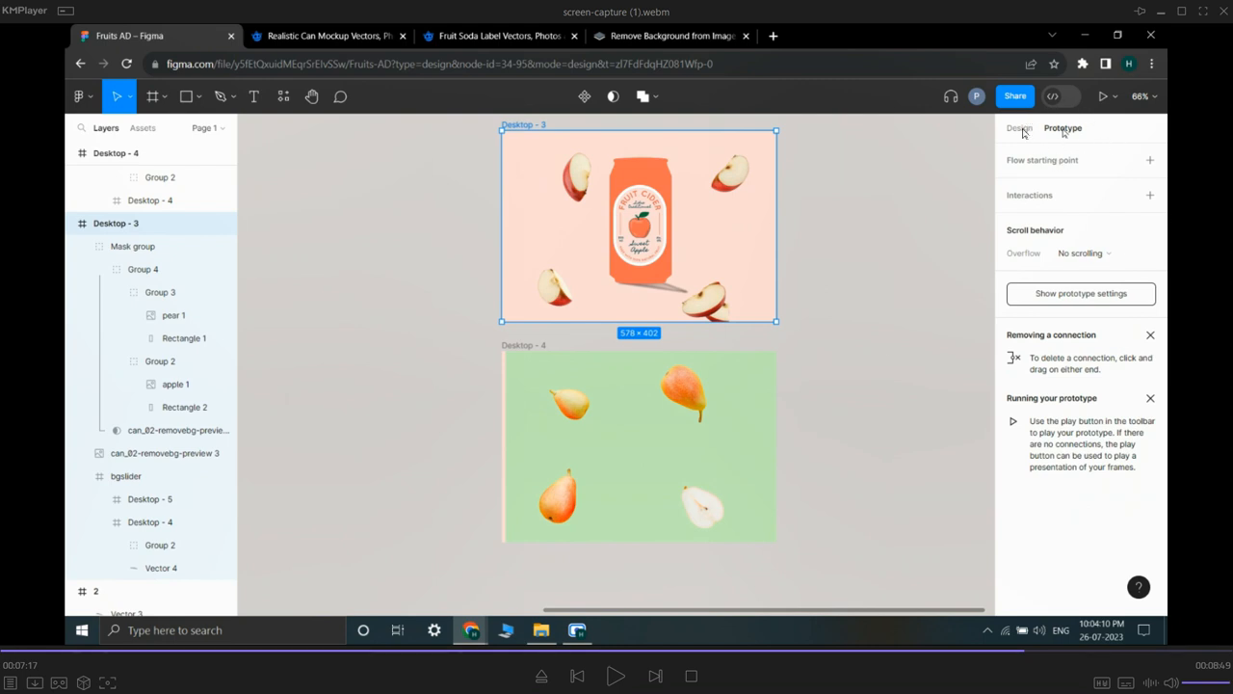
{"action": "key", "text": "space"}
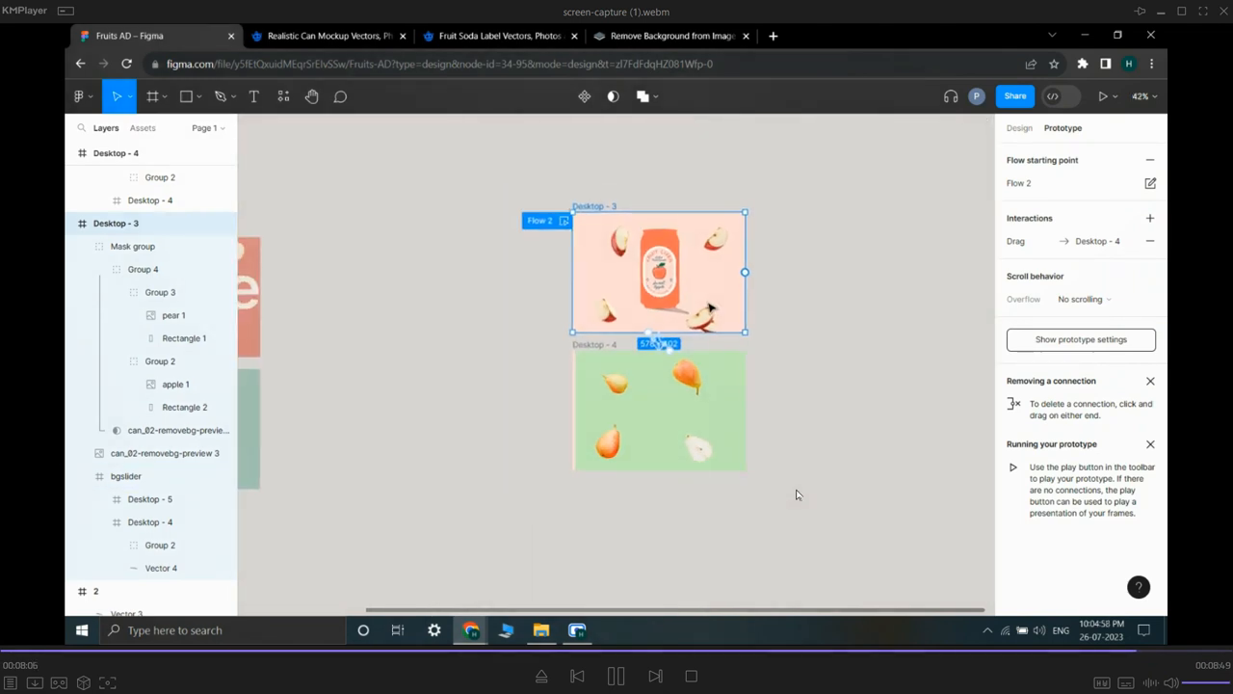
{"action": "key", "text": "space"}
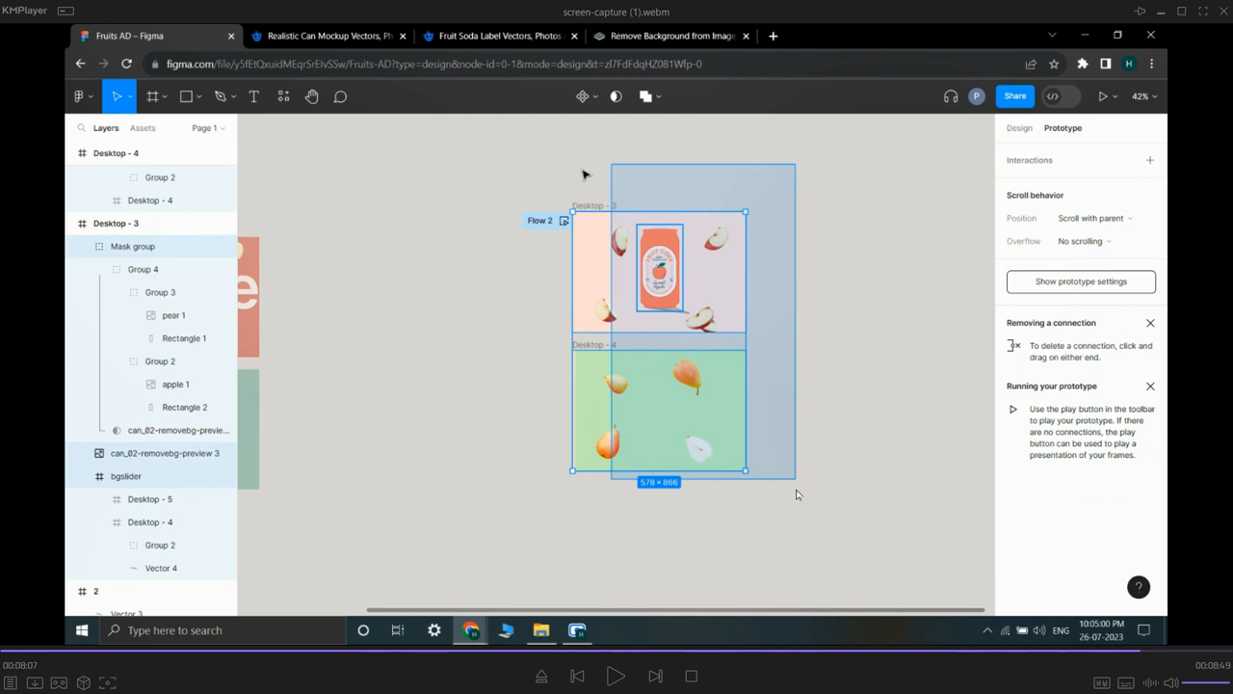
{"action": "key", "text": "space"}
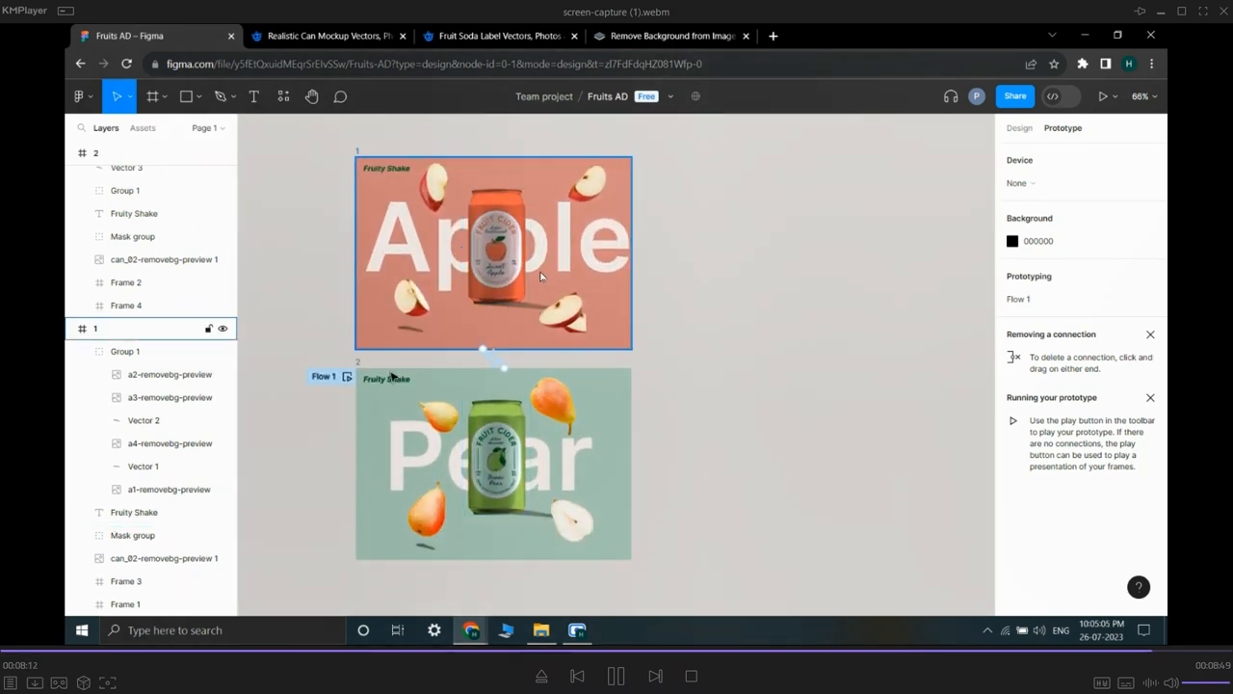
{"action": "key", "text": "space"}
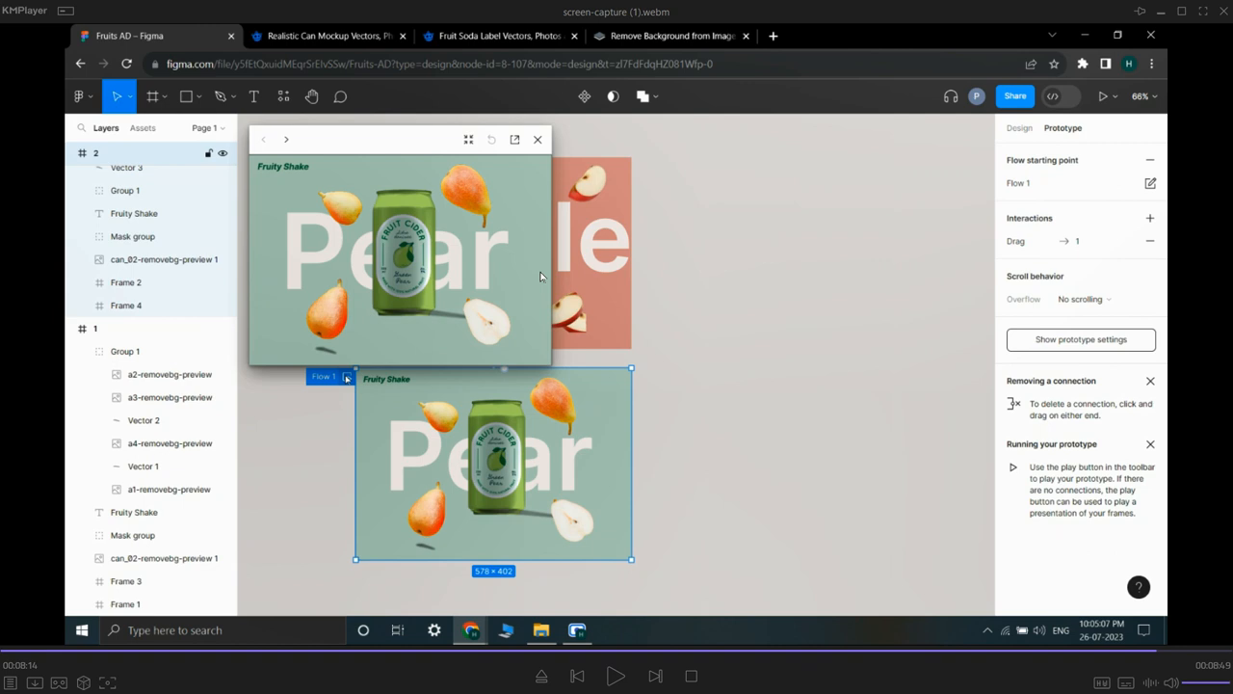
{"action": "key", "text": "space"}
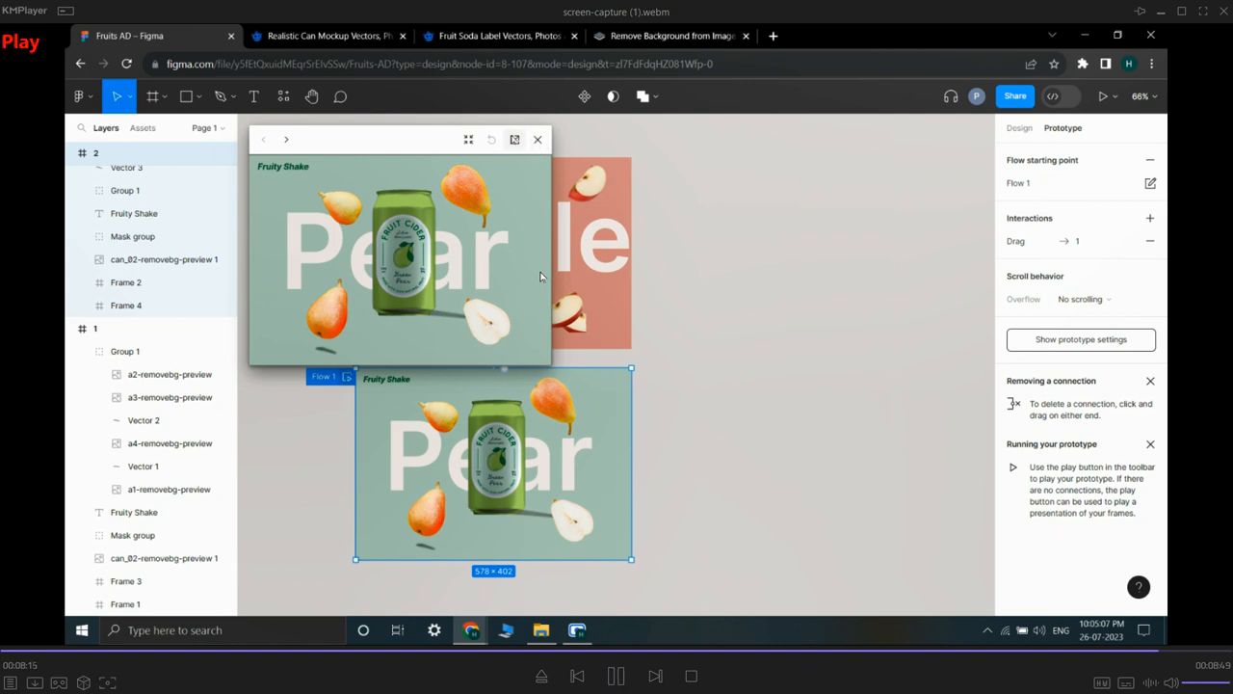